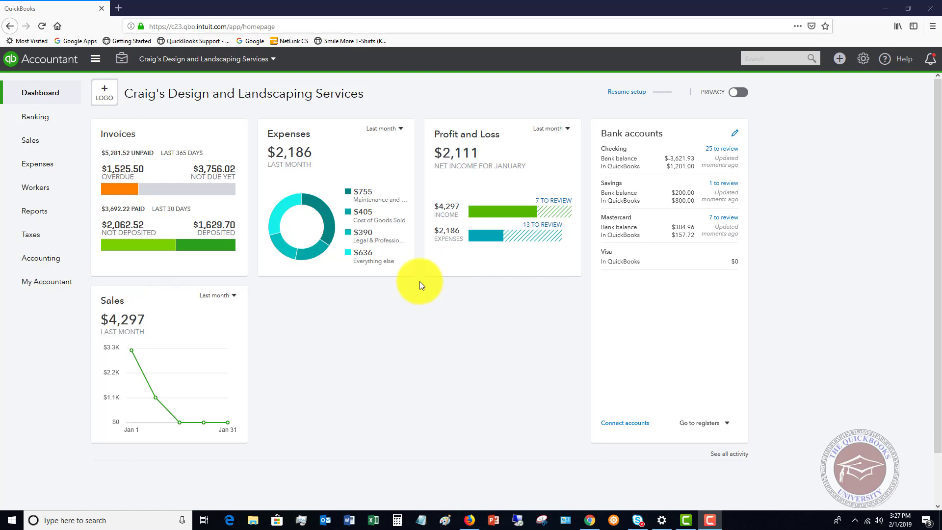
# Open the + Create menu to view the new-transaction choices
pyautogui.moveTo(32, 165)
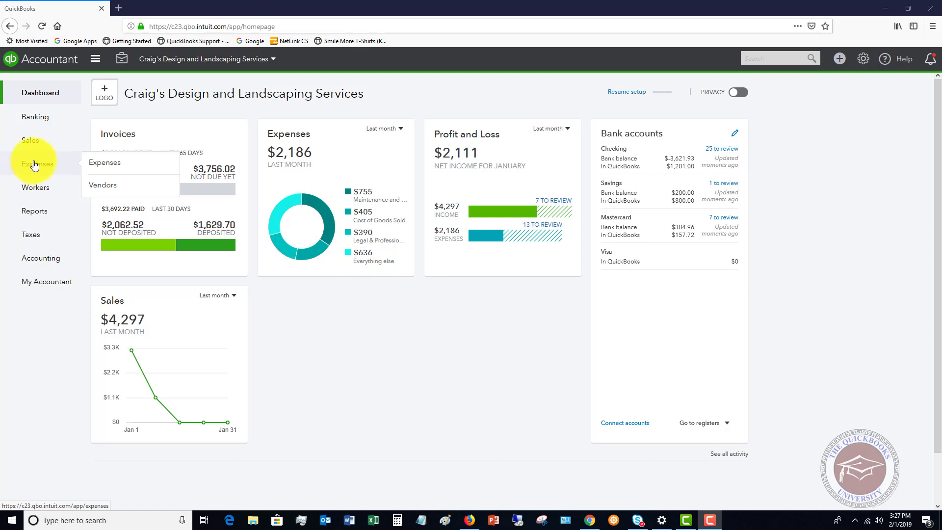
pyautogui.click(839, 58)
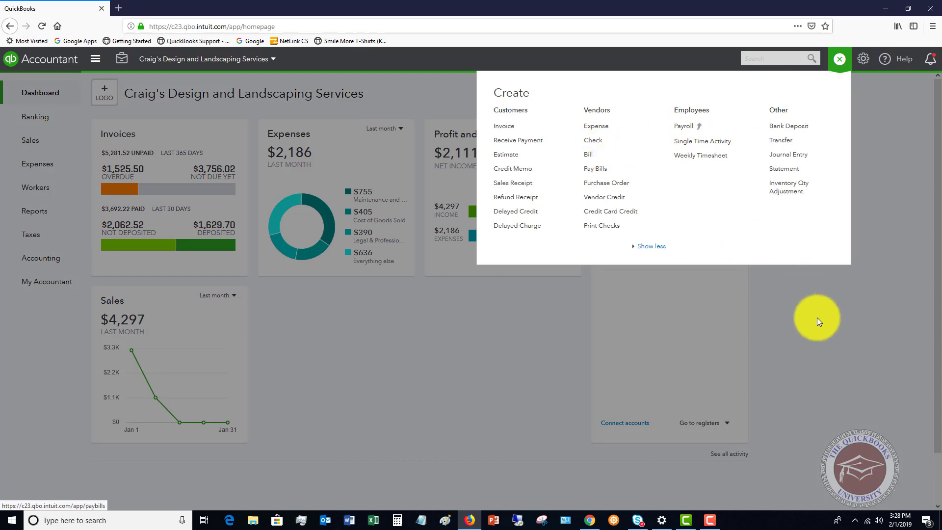
pyautogui.click(826, 331)
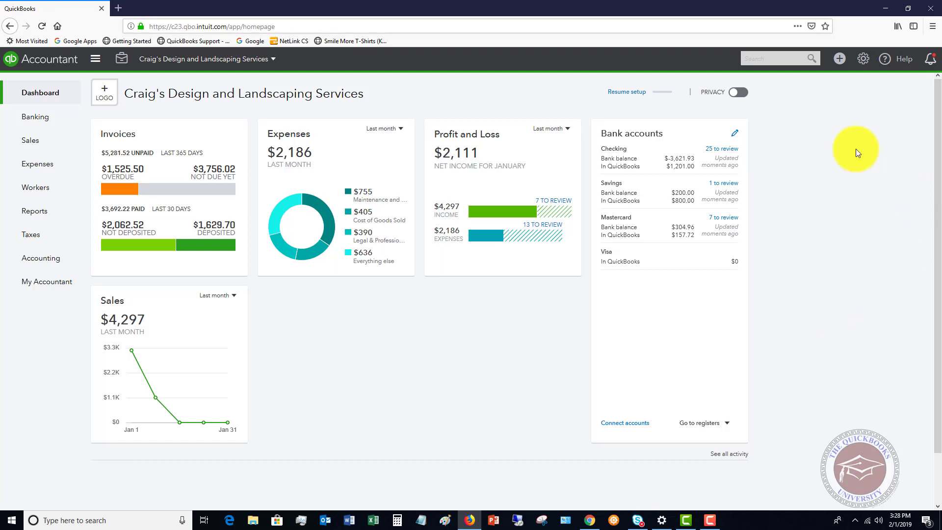
pyautogui.click(840, 61)
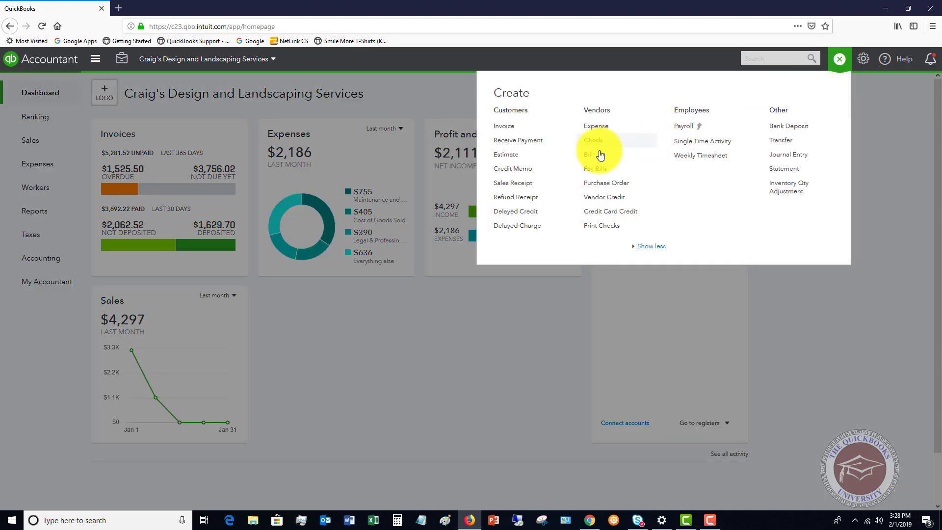
# Go to the Expense Transactions page and show the new expense transaction types in the Create menu
pyautogui.click(462, 393)
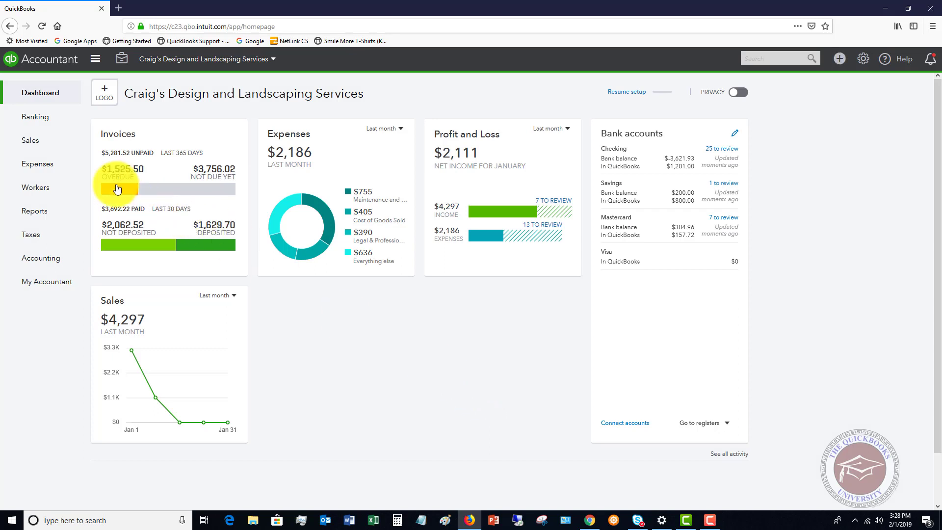
pyautogui.click(38, 167)
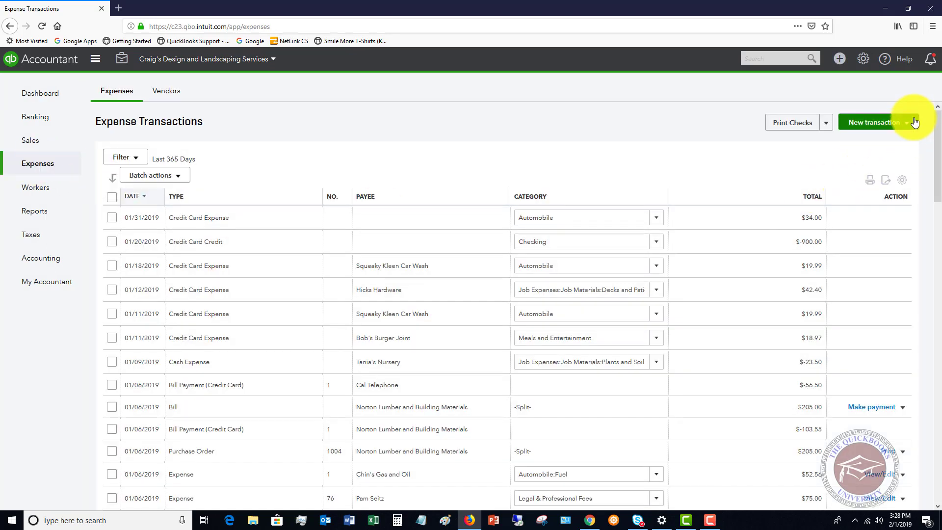
pyautogui.click(905, 122)
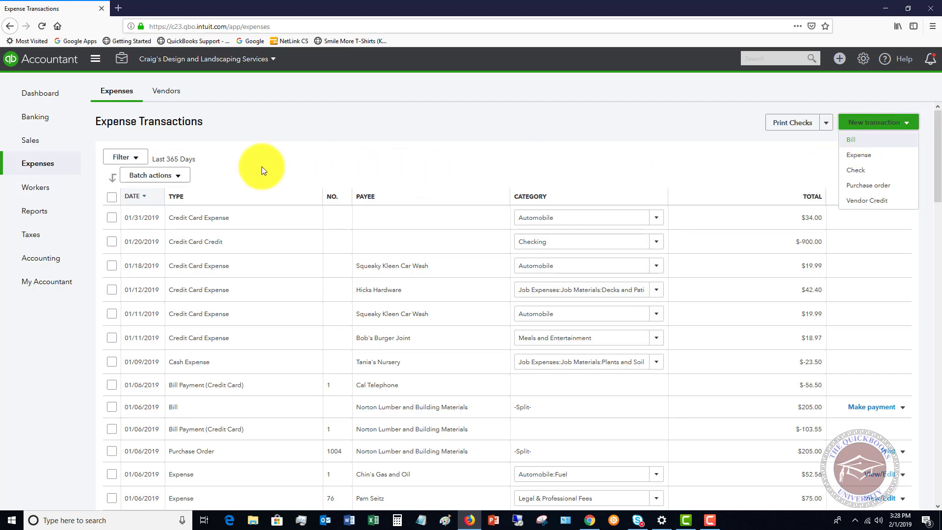
pyautogui.click(843, 64)
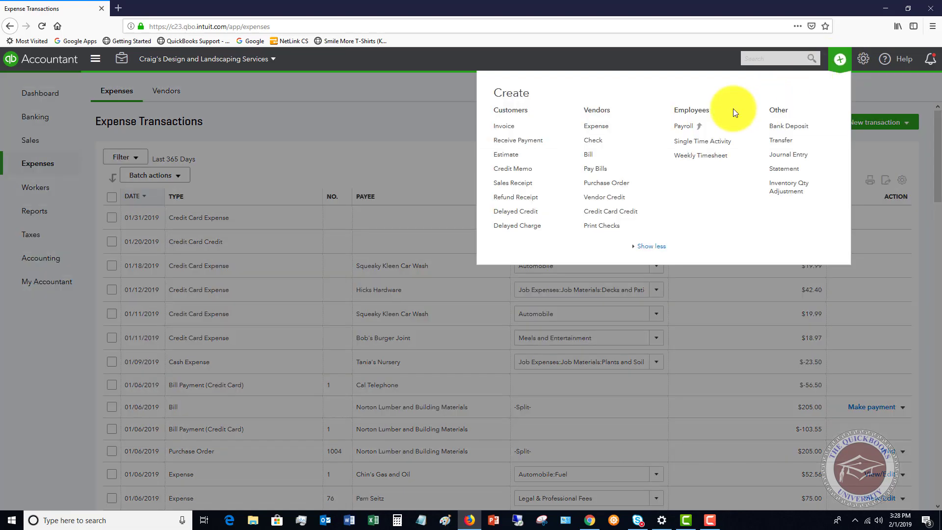
# Enter a new $75.00 bill from vendor Books by Bessie and save and close it
pyautogui.click(588, 157)
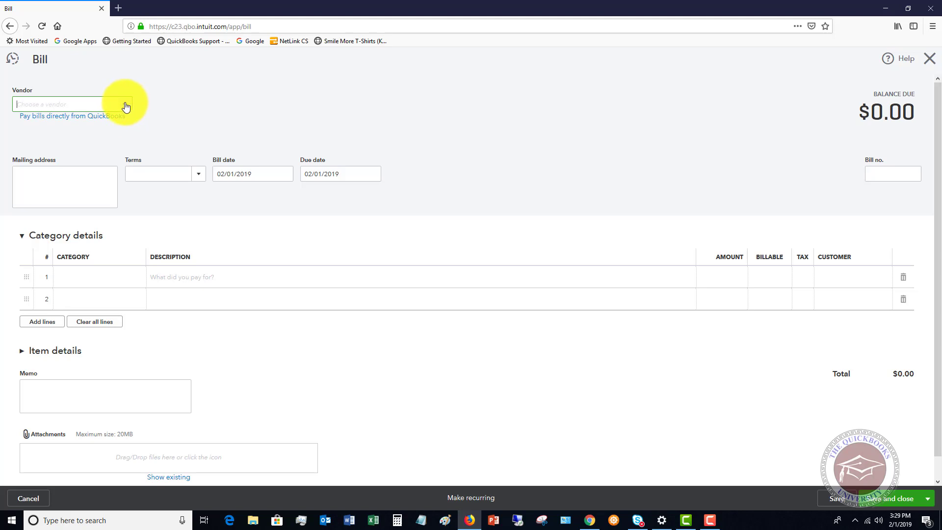
pyautogui.click(126, 107)
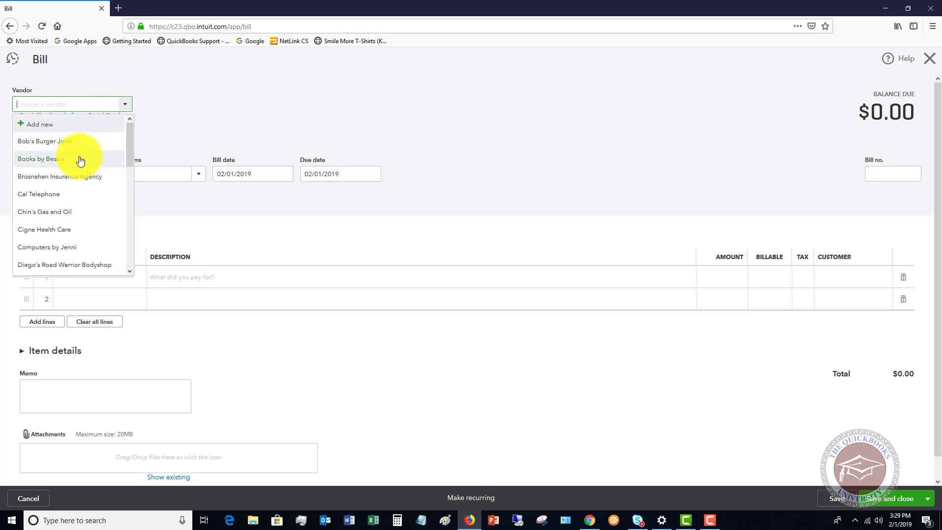
pyautogui.click(54, 159)
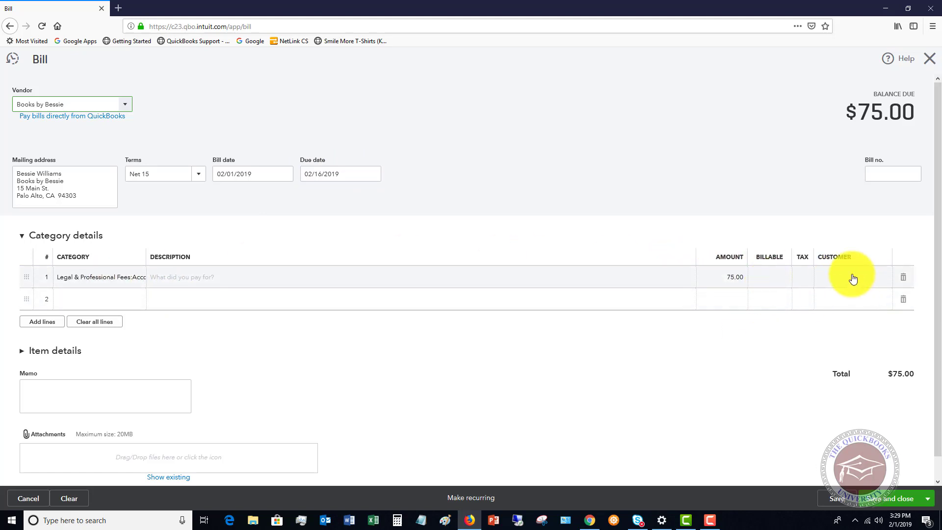
pyautogui.click(891, 498)
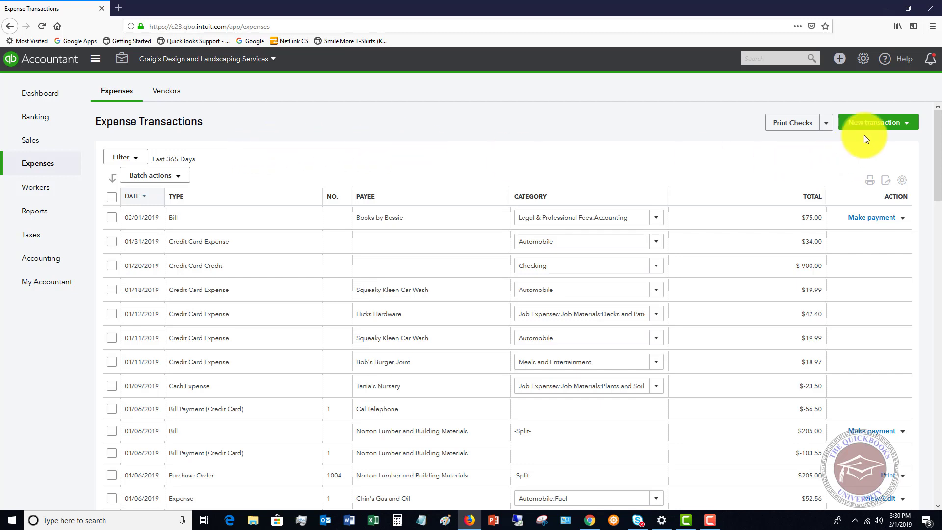
# Start a new expense with Hicks Hardware as the payee
pyautogui.click(906, 122)
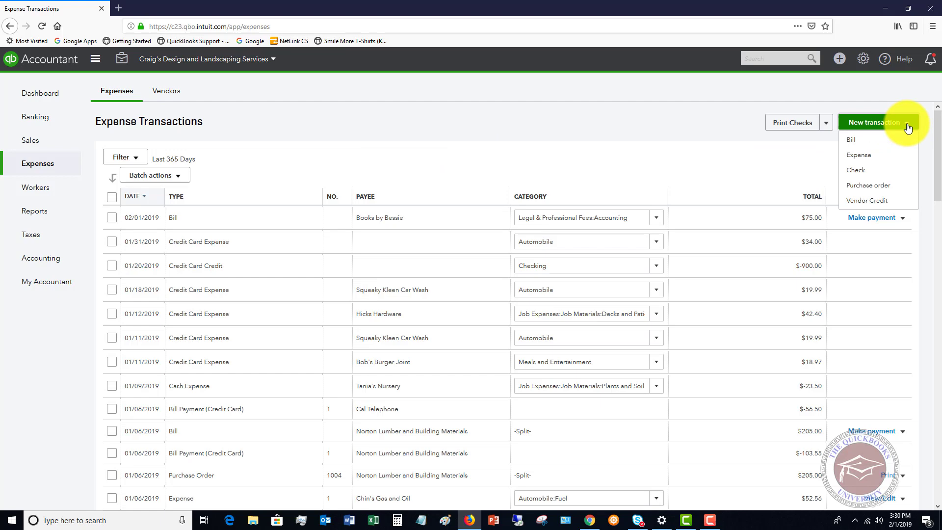
pyautogui.click(859, 156)
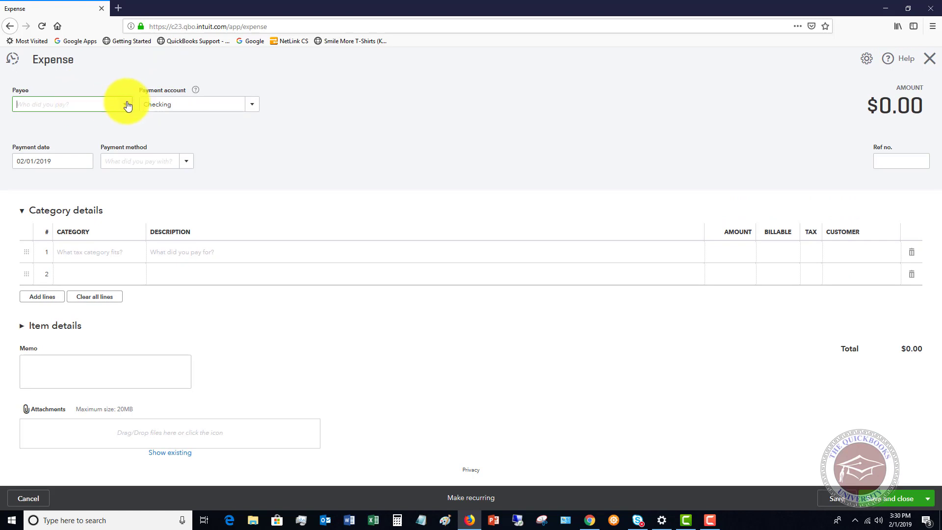
pyautogui.click(126, 104)
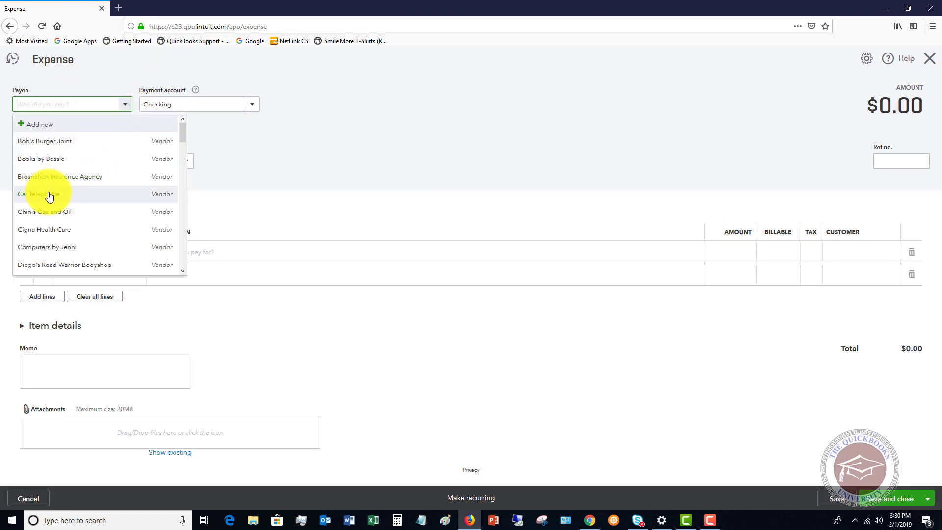
pyautogui.scroll(-5, 84, 238)
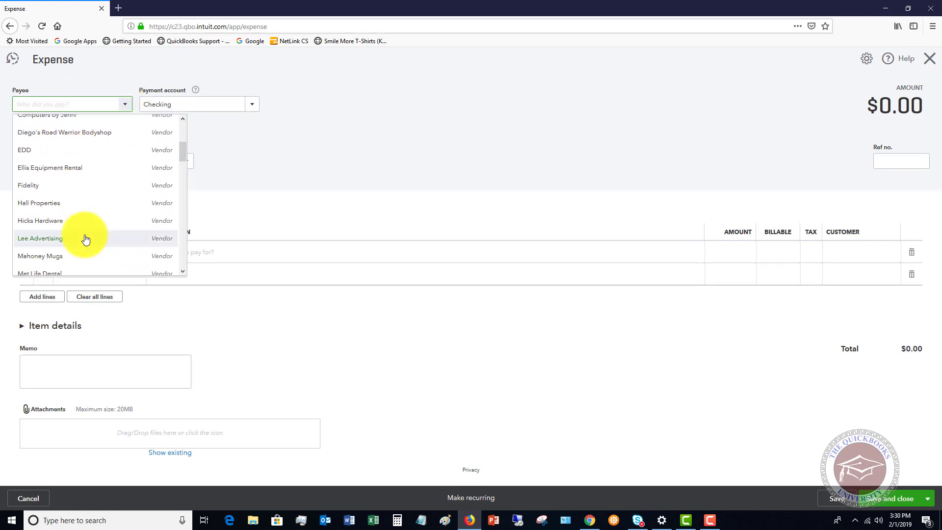
pyautogui.click(52, 220)
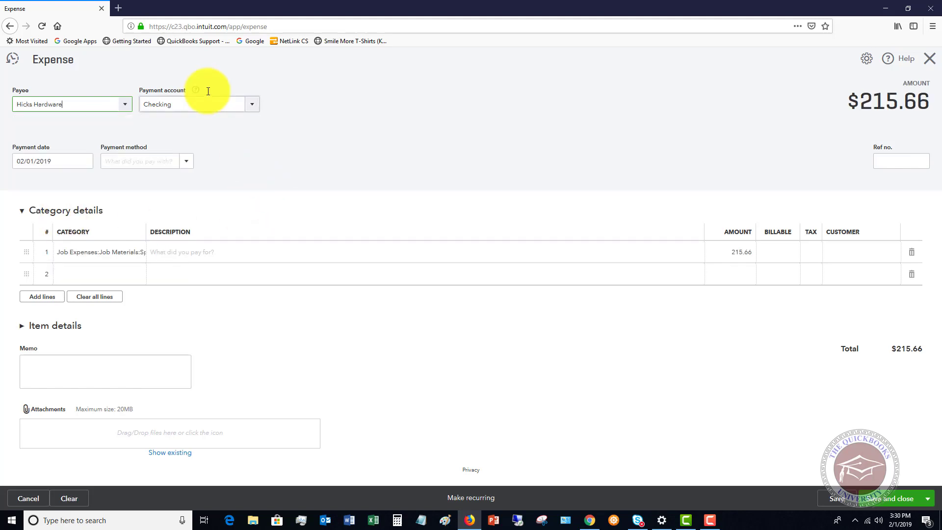
# Set payment method to Check, reference number Debit, and save and close the expense
pyautogui.click(187, 161)
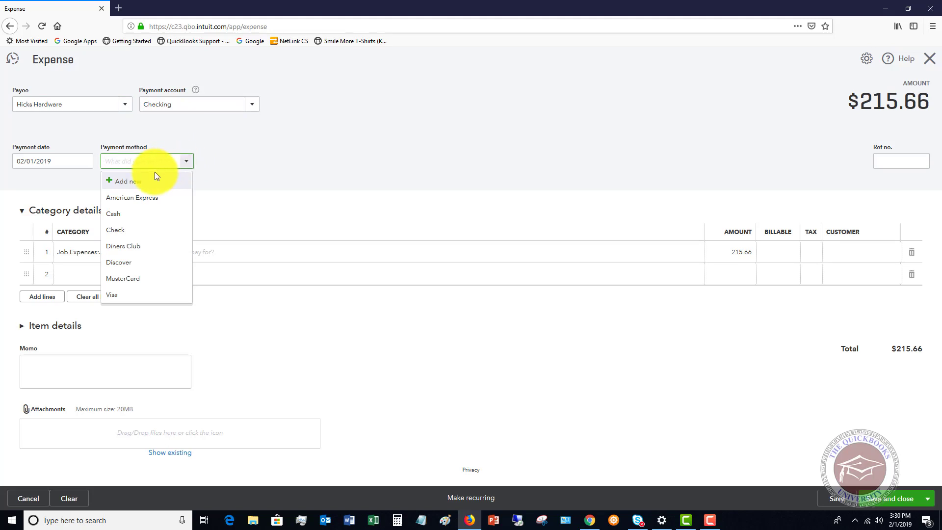
pyautogui.click(120, 230)
pyautogui.click(892, 160)
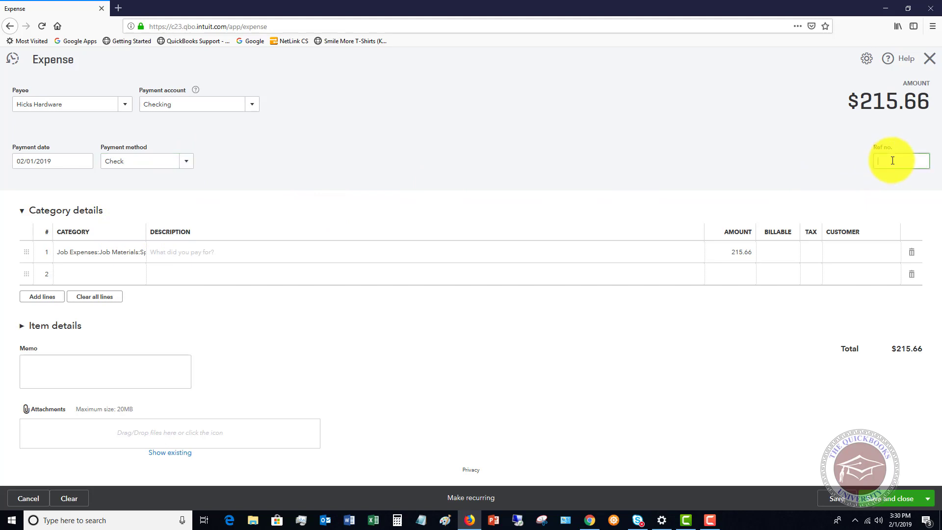
pyautogui.write('EF')
pyautogui.press('BackSpace')
pyautogui.press('BackSpace')
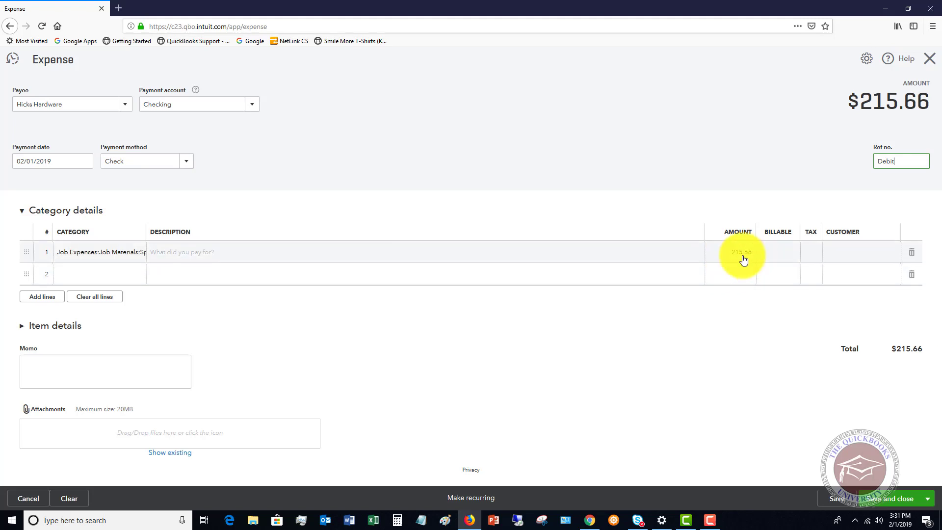
pyautogui.click(902, 498)
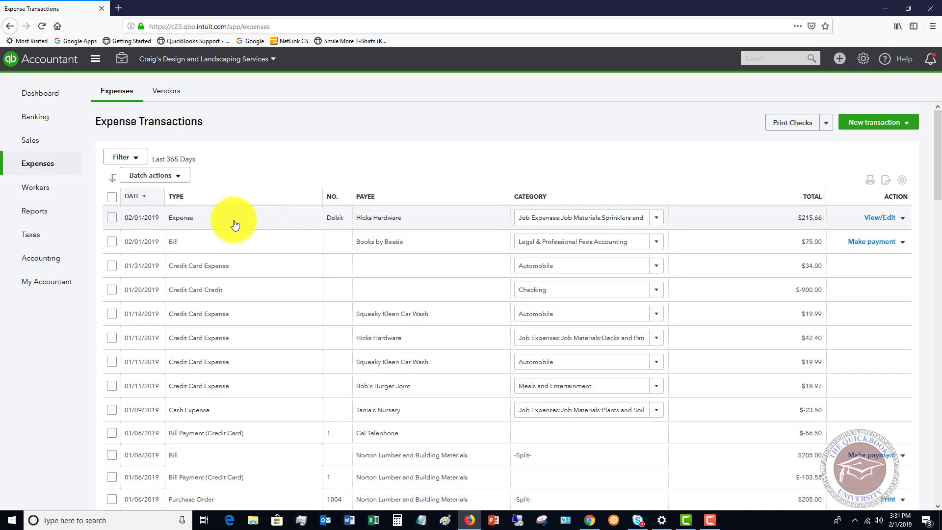
# Open Banking and scroll through the checking account's For Review downloaded transactions
pyautogui.moveTo(34, 119)
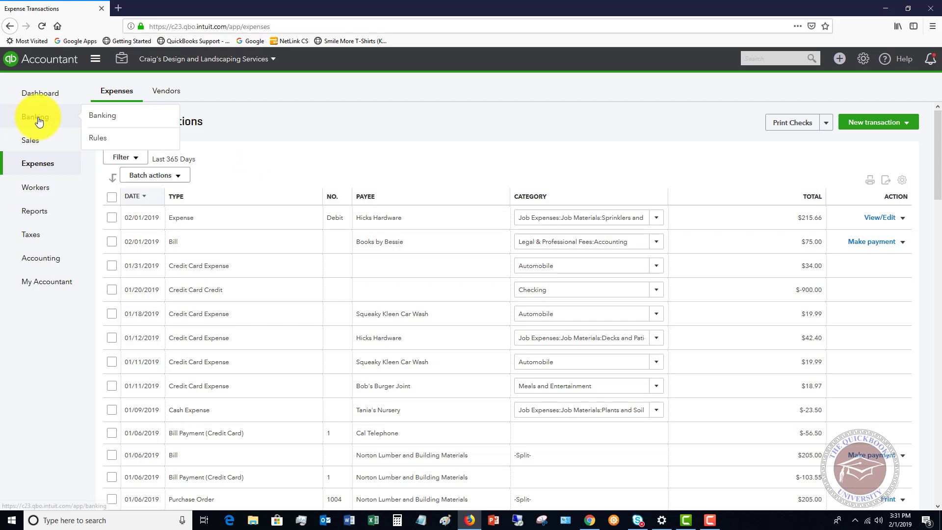
pyautogui.click(34, 119)
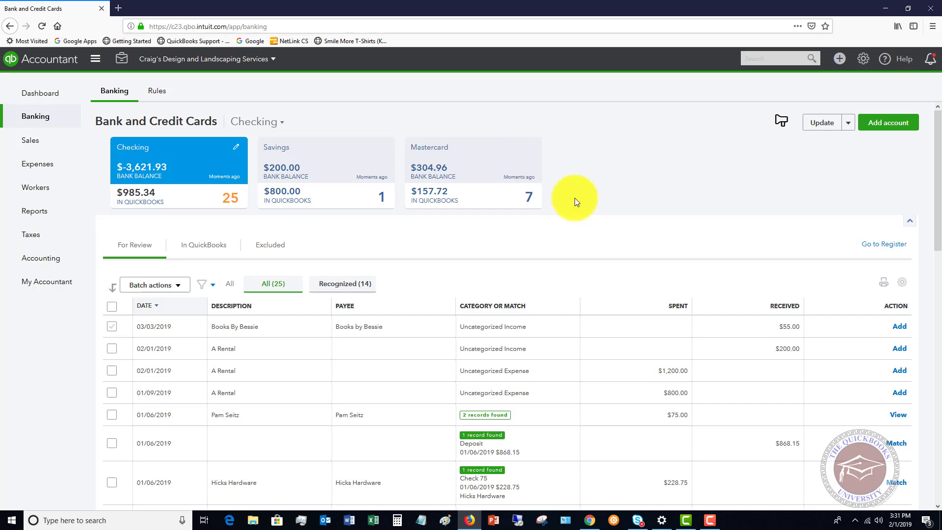
pyautogui.scroll(-1, 574, 200)
pyautogui.scroll(-1, 572, 205)
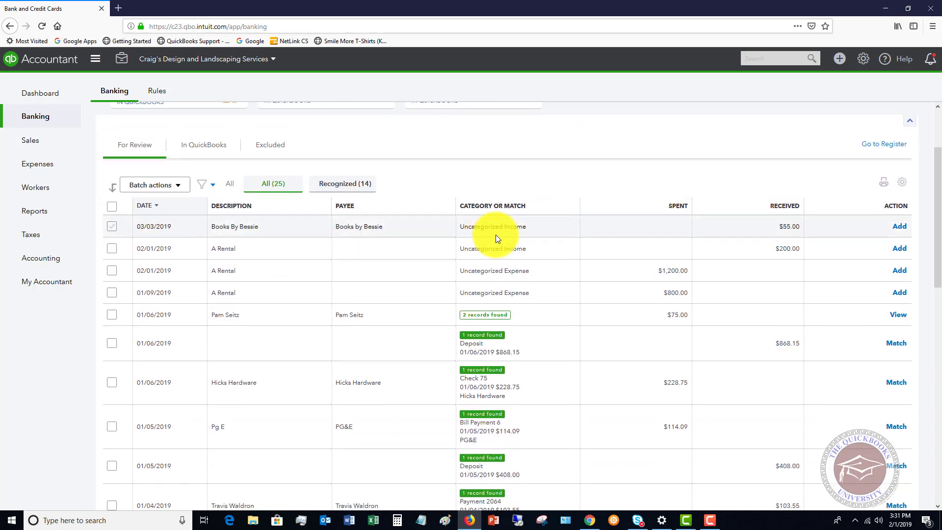
pyautogui.scroll(1, 507, 230)
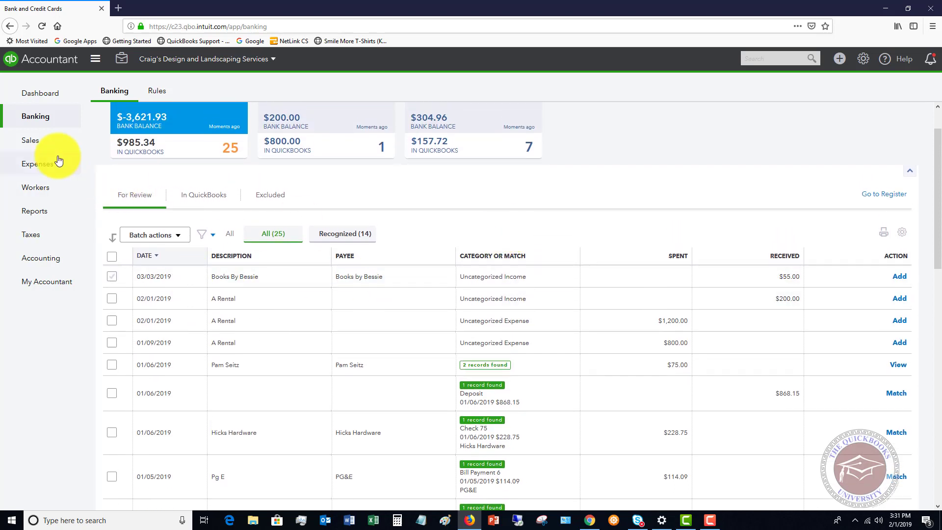
pyautogui.moveTo(35, 167)
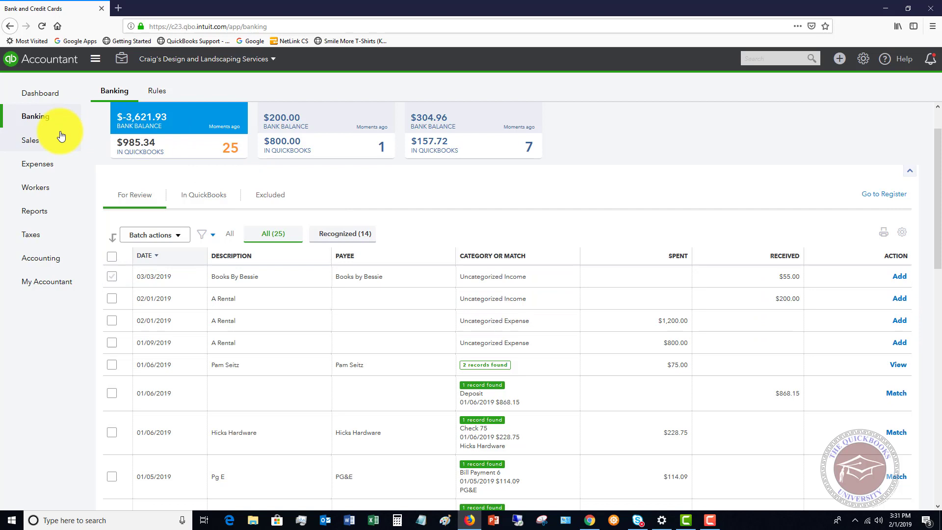
pyautogui.moveTo(58, 139)
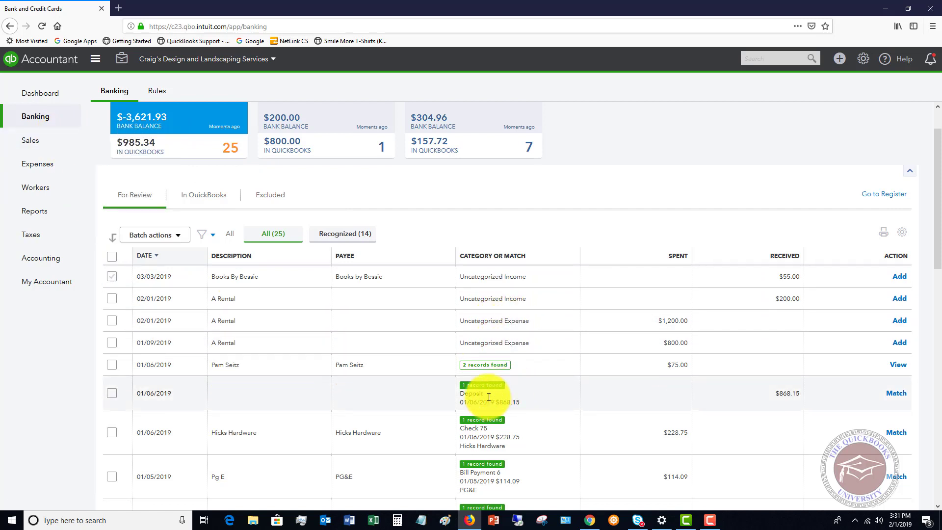
pyautogui.scroll(-1, 487, 396)
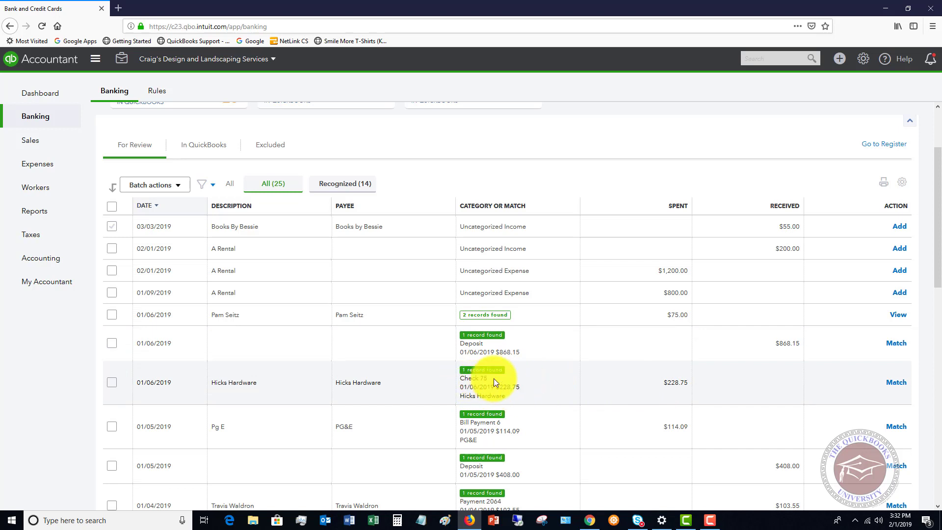
pyautogui.scroll(-2, 493, 379)
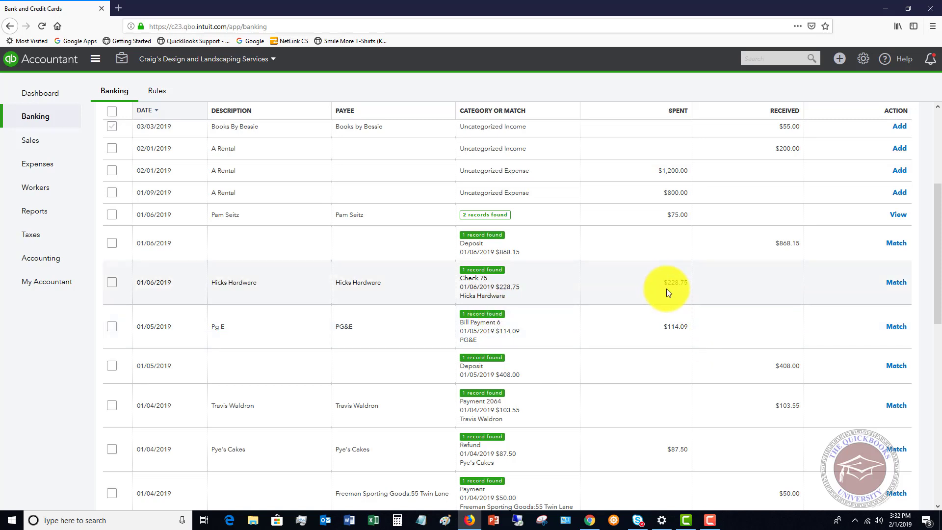
# Expand the $114.09 PG&E transaction, browse other records, then leave the match page without saving
pyautogui.click(403, 336)
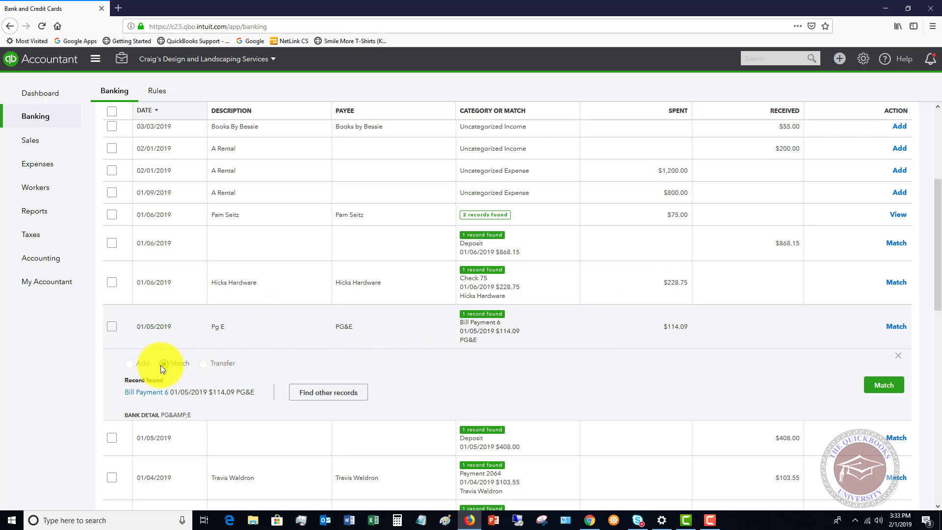
pyautogui.click(356, 398)
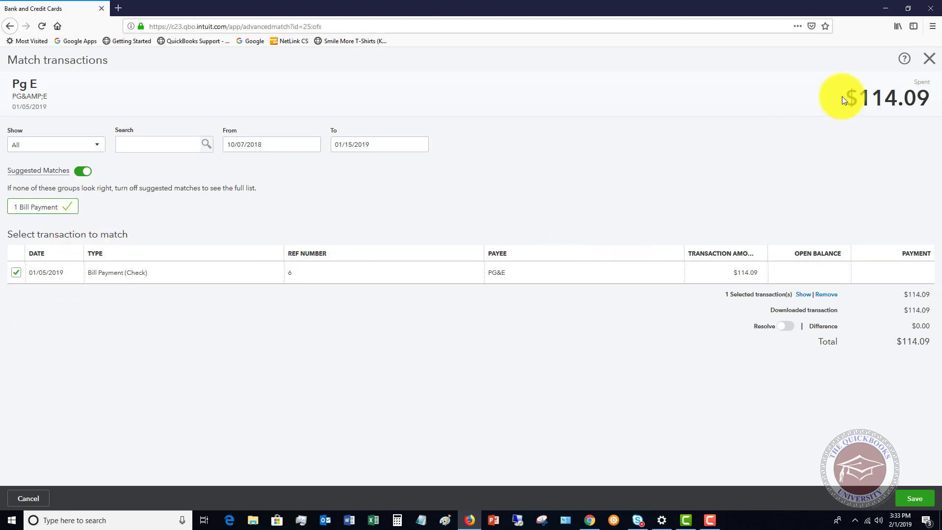
pyautogui.click(929, 59)
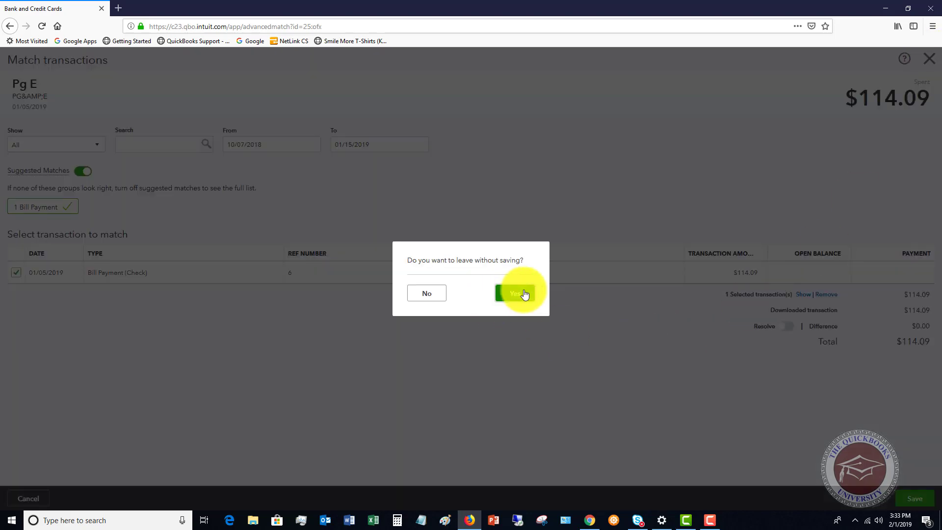
pyautogui.click(522, 293)
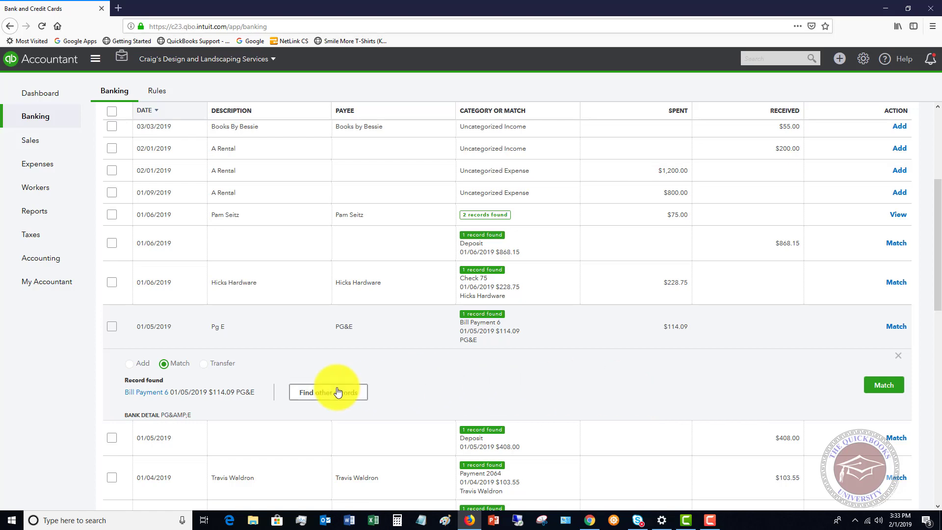
# Match the $114.09 PG&E bank transaction to Bill Payment 6
pyautogui.click(882, 384)
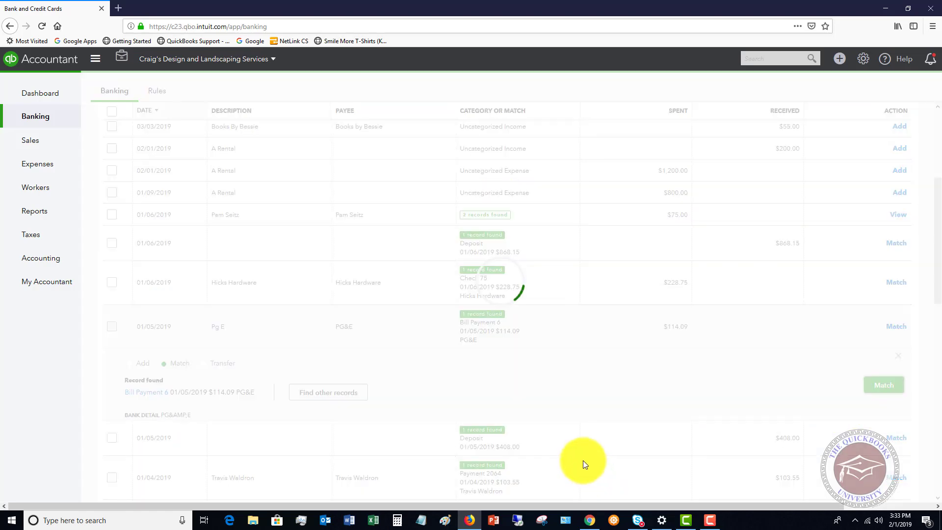
pyautogui.scroll(-2, 576, 417)
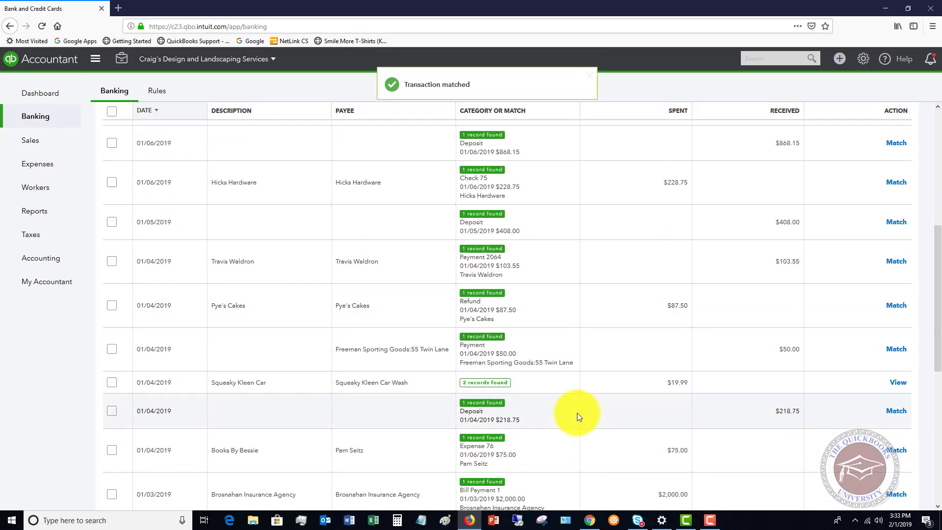